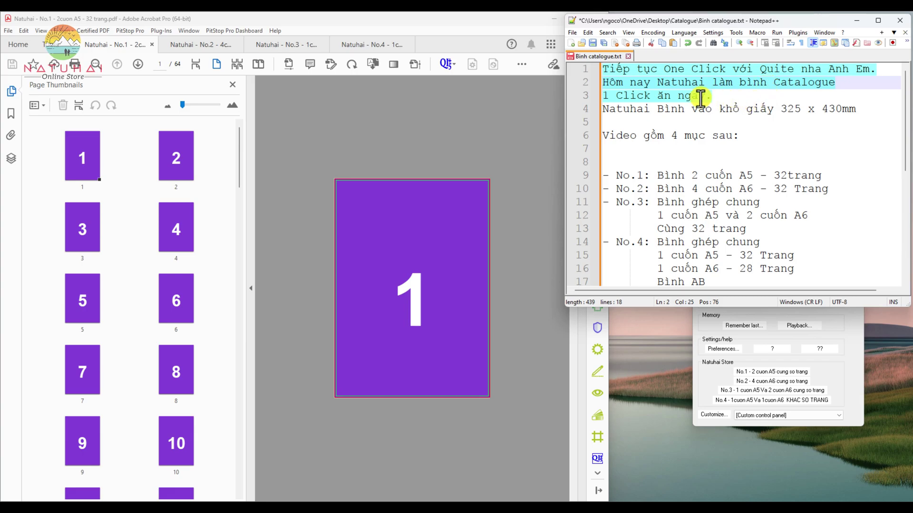
- Highlight the line "Natuhai Bình vào khổ giấy 325 x 430mm" in the notes with the yellow 3rd style
right_click(729, 111)
click(644, 108)
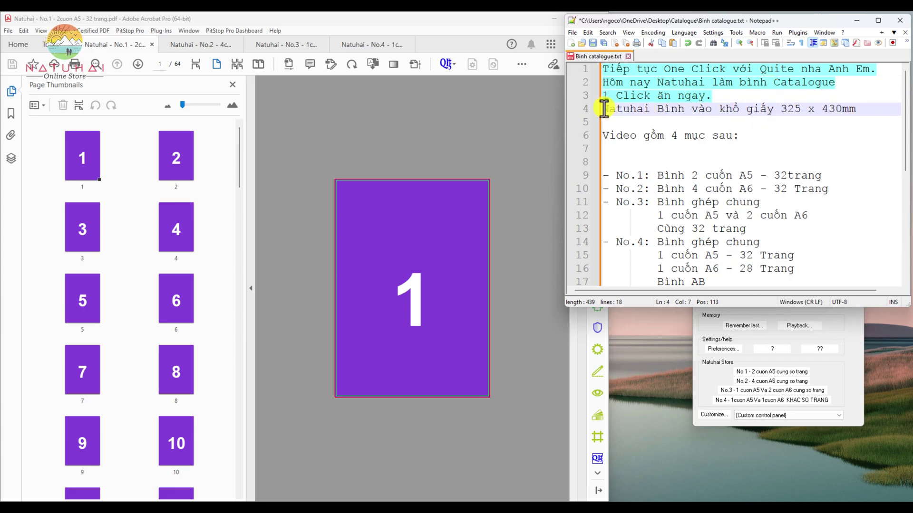
drag(604, 108, 886, 108)
right_click(831, 105)
mouse_move(834, 198)
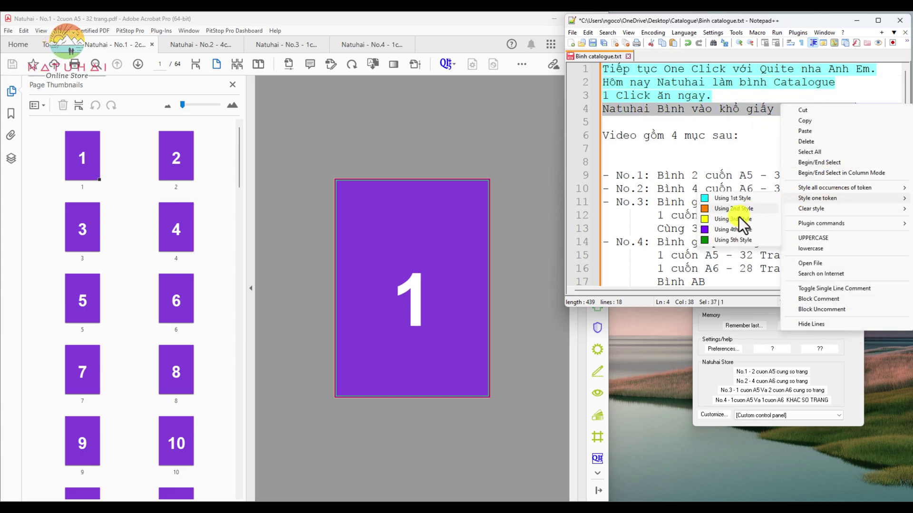
click(732, 218)
- Highlight the heading "Video gồm 4 mục sau:" in the notes with the green 5th style
click(670, 135)
drag(604, 137, 761, 135)
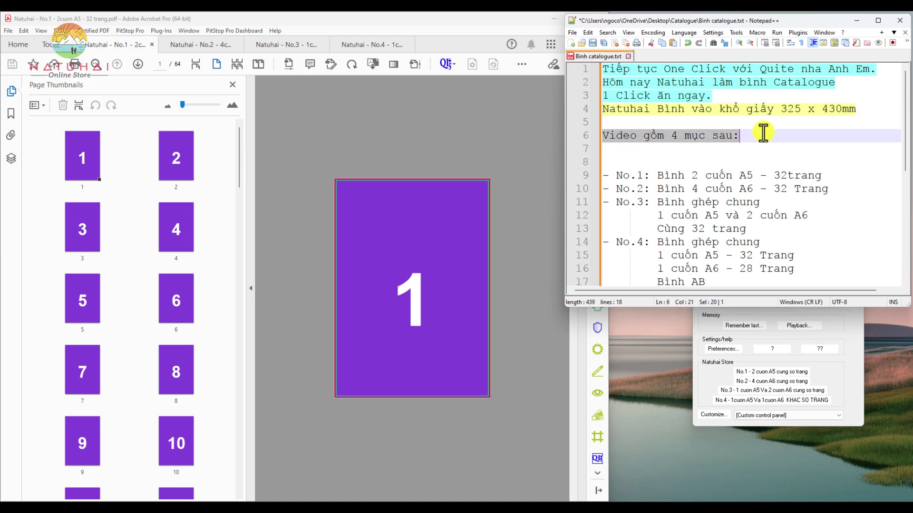
right_click(725, 140)
mouse_move(778, 235)
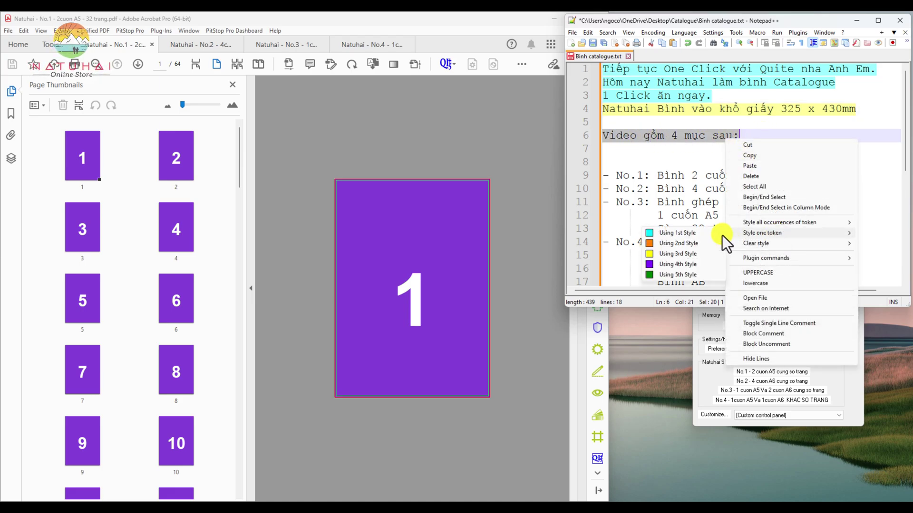
click(672, 271)
click(678, 136)
- Go through the four imposition jobs, No.1 to No.4, listed in the notes
drag(617, 176, 851, 190)
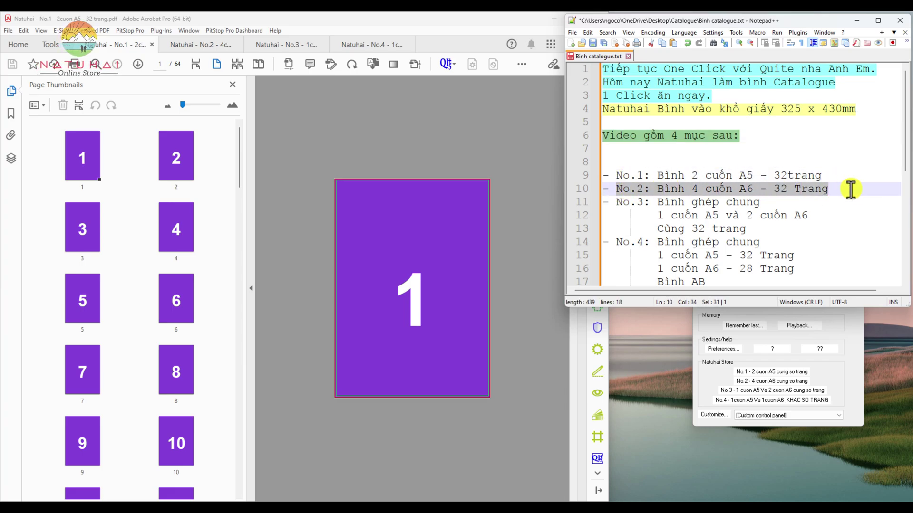
drag(613, 203, 771, 234)
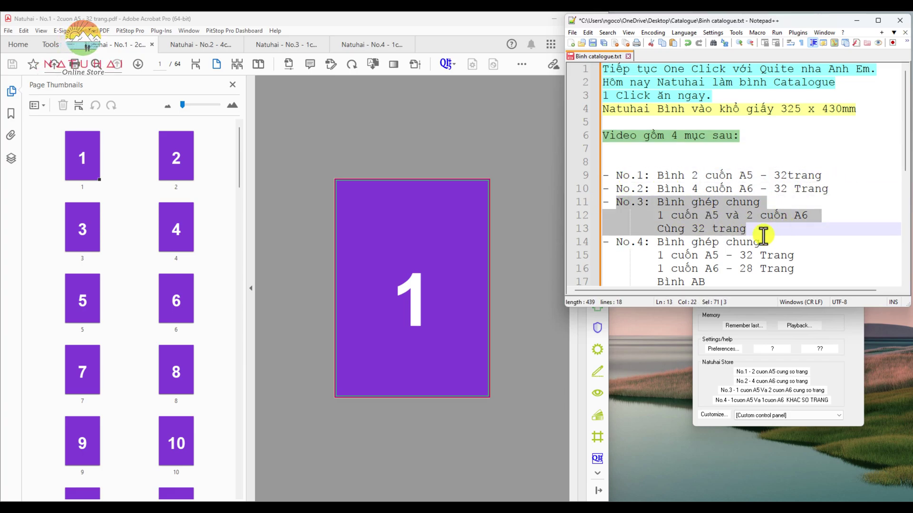
drag(617, 244, 721, 278)
click(702, 191)
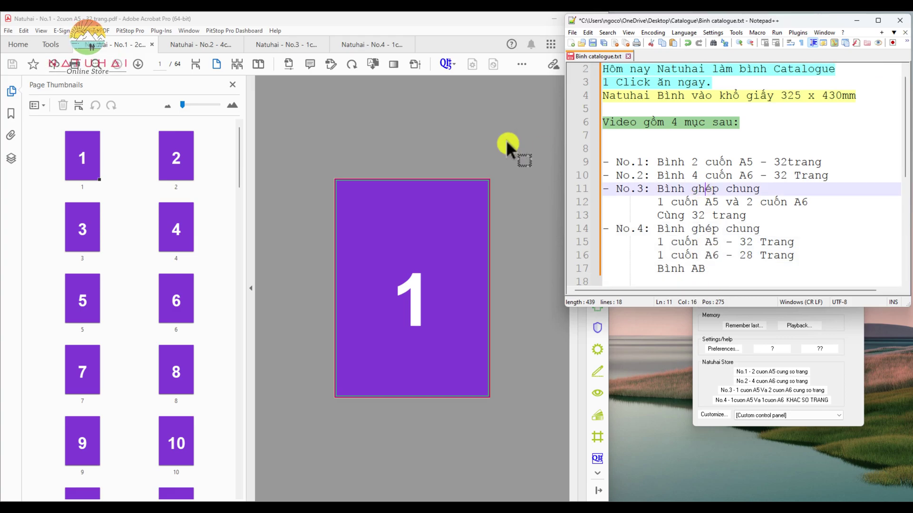
- Switch to Acrobat, view the No.2, No.3 and No.4 PDFs in turn, and return to the No.1 PDF
click(461, 133)
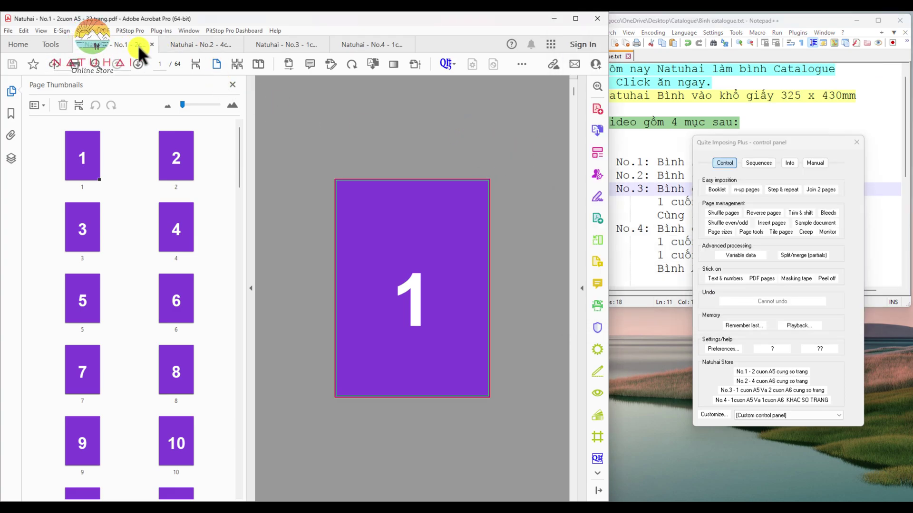
click(228, 44)
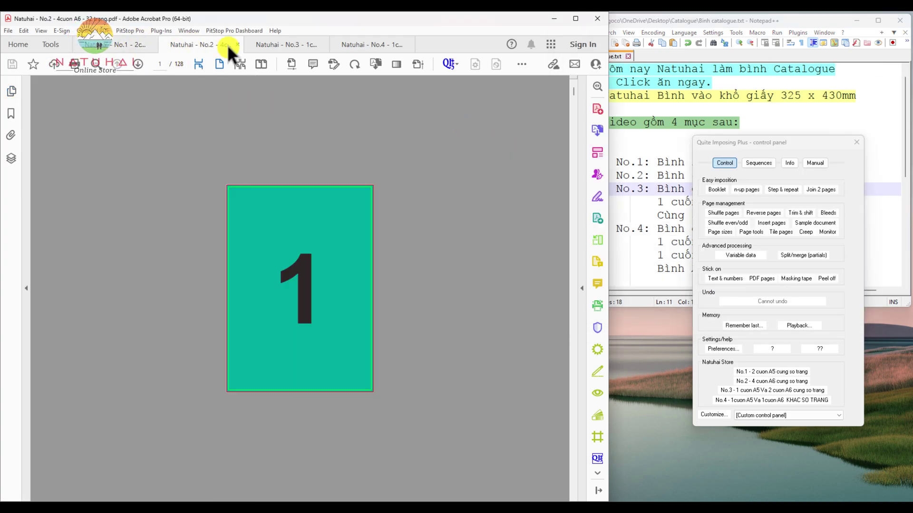
click(281, 44)
click(361, 44)
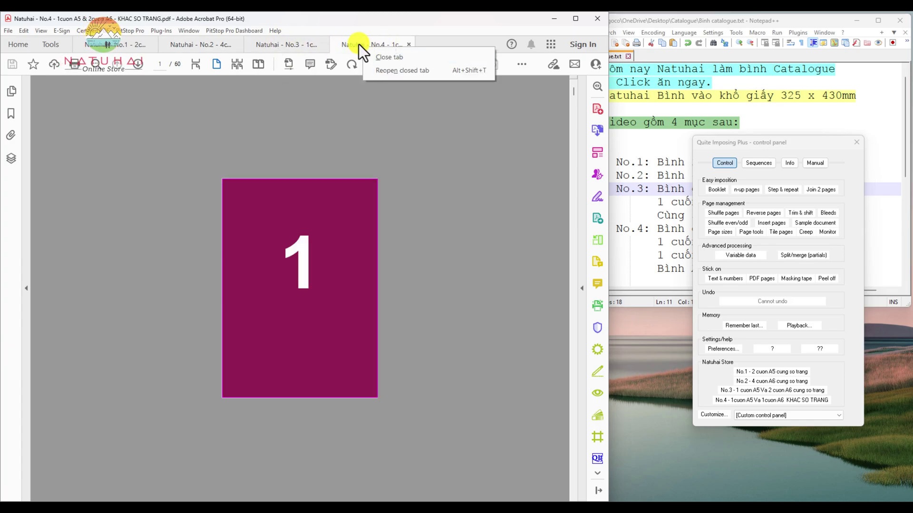
click(115, 42)
- Highlight the "No.1: Bình 2 cuốn A5 - 32trang" line in the notes with the orange 2nd style
drag(615, 162, 823, 162)
right_click(811, 161)
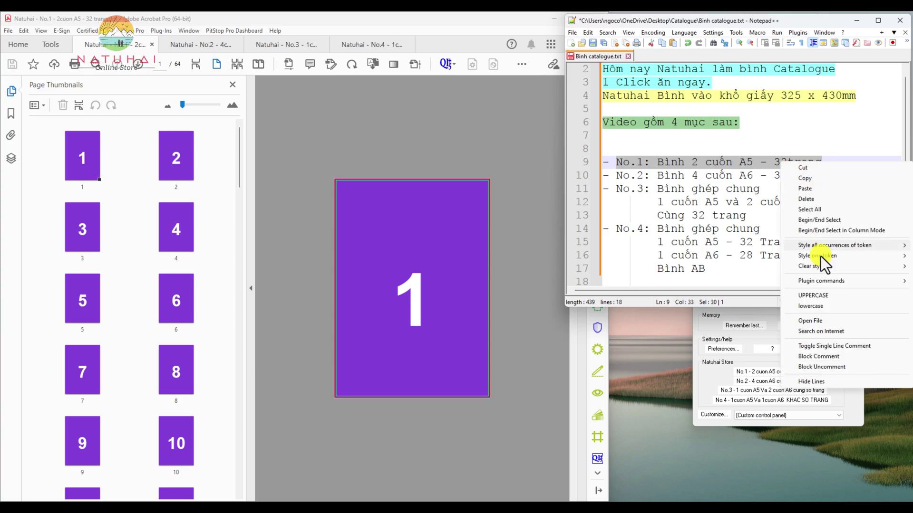
mouse_move(822, 259)
click(726, 263)
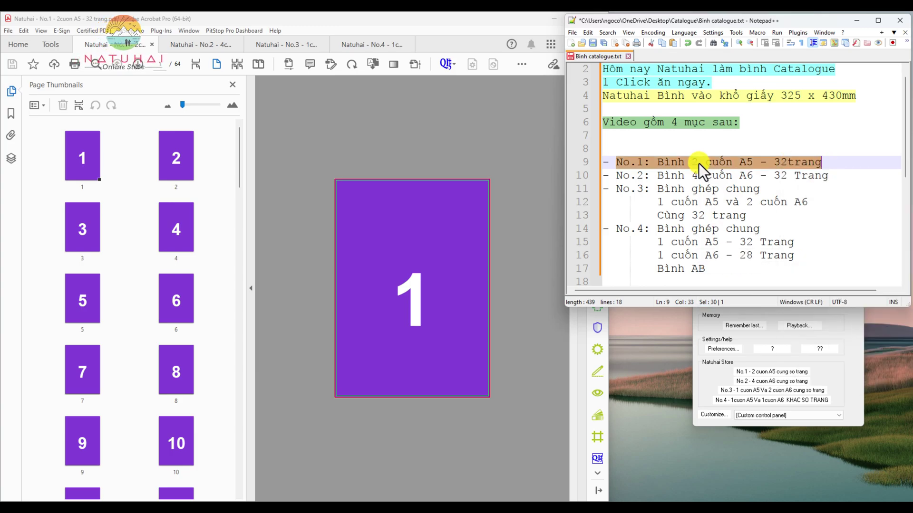
- Examine the page order of the No.1 PDF in Acrobat, checking where the second A5 book starts and its last page
click(329, 114)
click(188, 159)
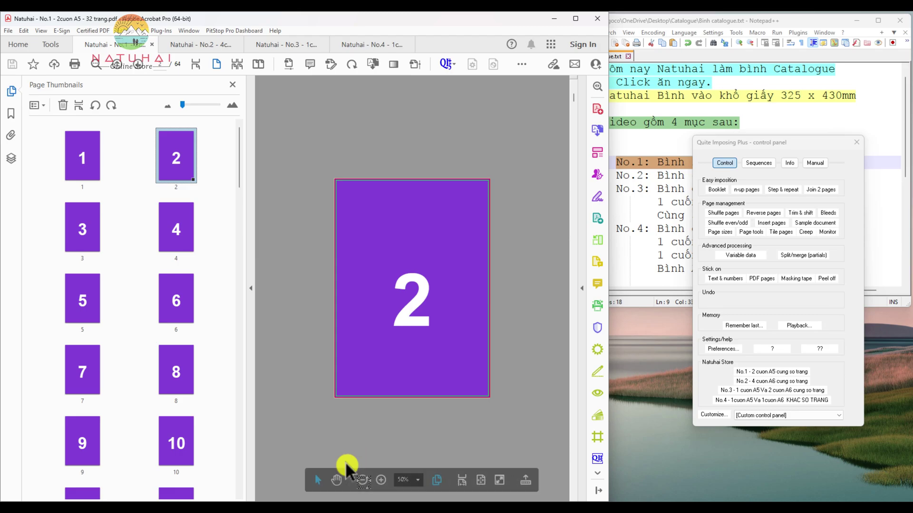
scroll(259, 187, up, 1)
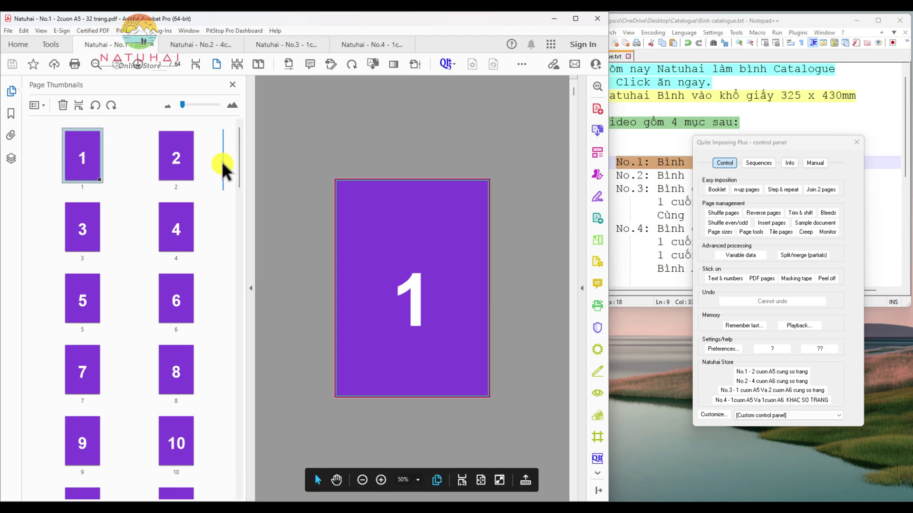
drag(240, 161, 252, 472)
click(178, 238)
click(114, 319)
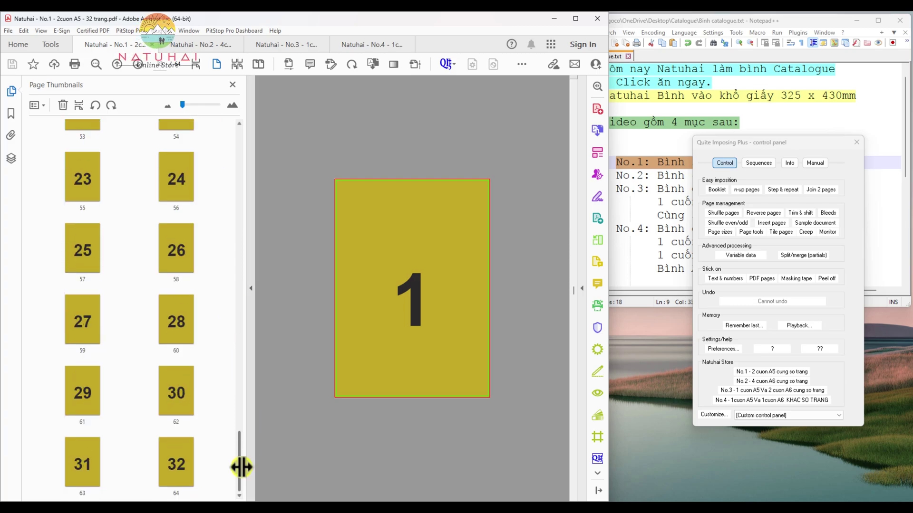
click(176, 462)
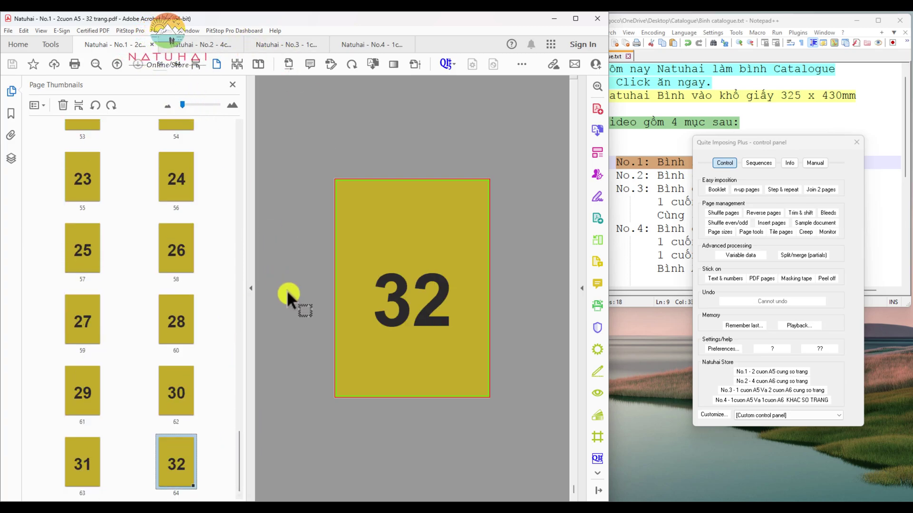
- Run the saved imposition "No.1 - 2 cuon A5 cung so trang" and review the resulting sheets side by side through the last one
click(740, 373)
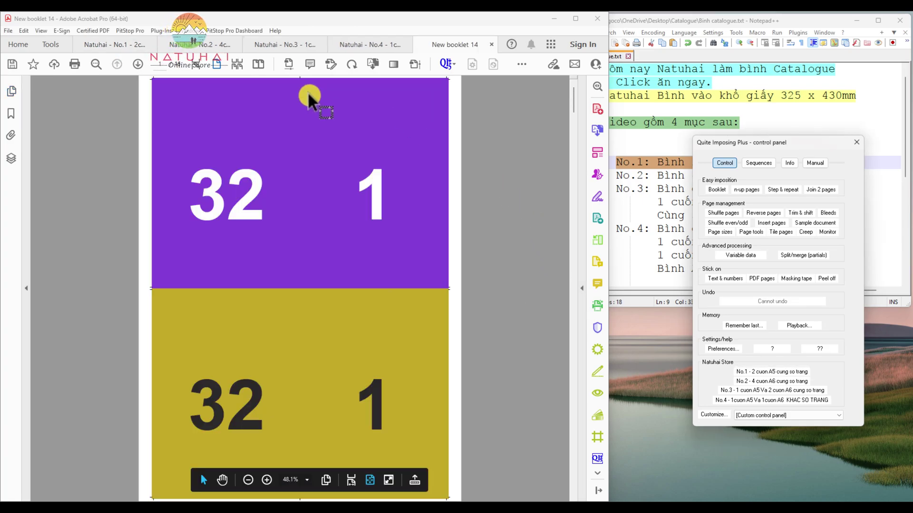
scroll(314, 264, down, 3)
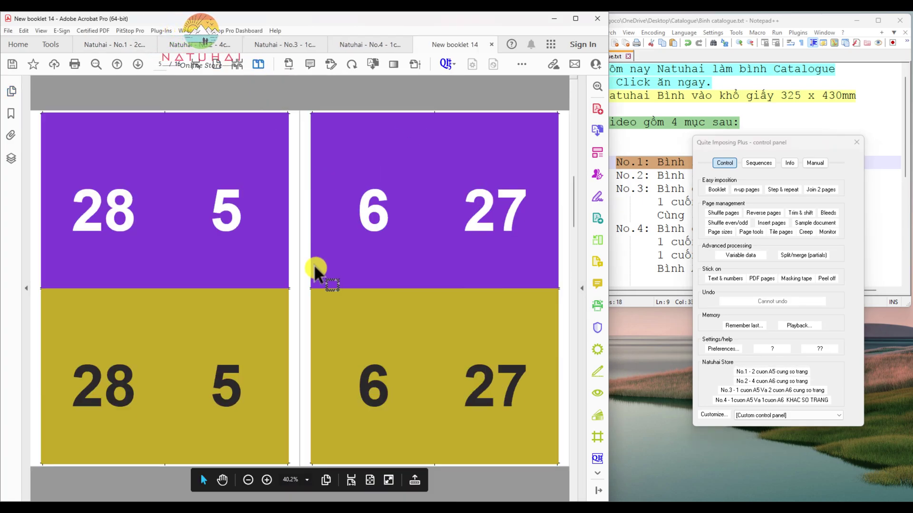
scroll(313, 264, down, 4)
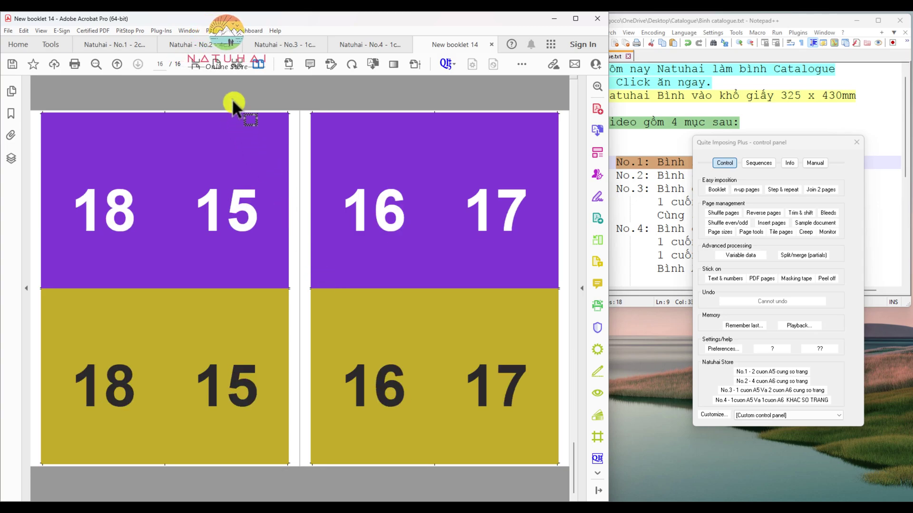
- Bring up the No.2 PDF and highlight the "No.2: Bình 4 cuốn A6 - 32 Trang" line in the notes with the purple 4th style
click(190, 42)
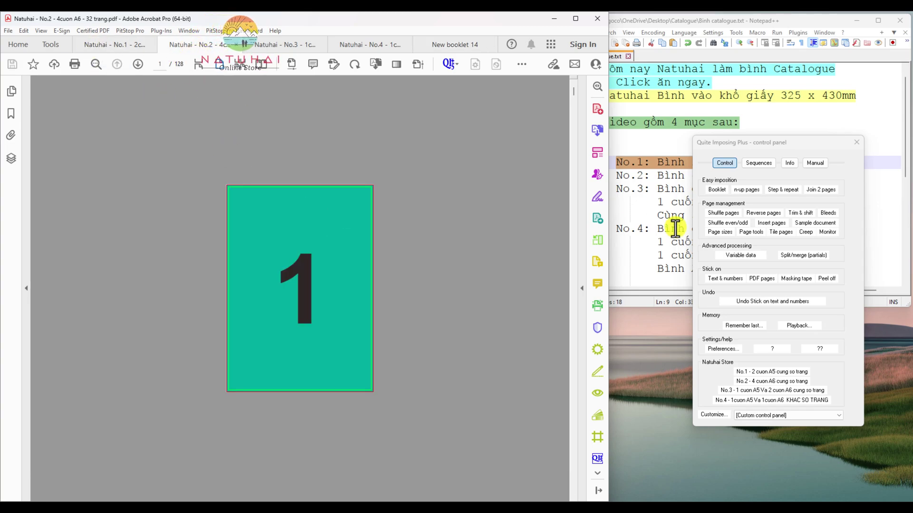
click(621, 187)
drag(616, 175, 829, 176)
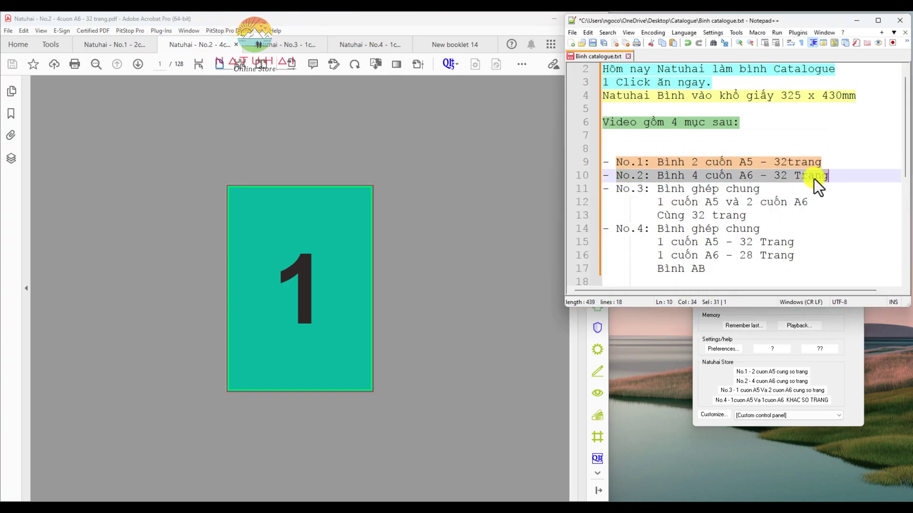
right_click(816, 185)
mouse_move(822, 272)
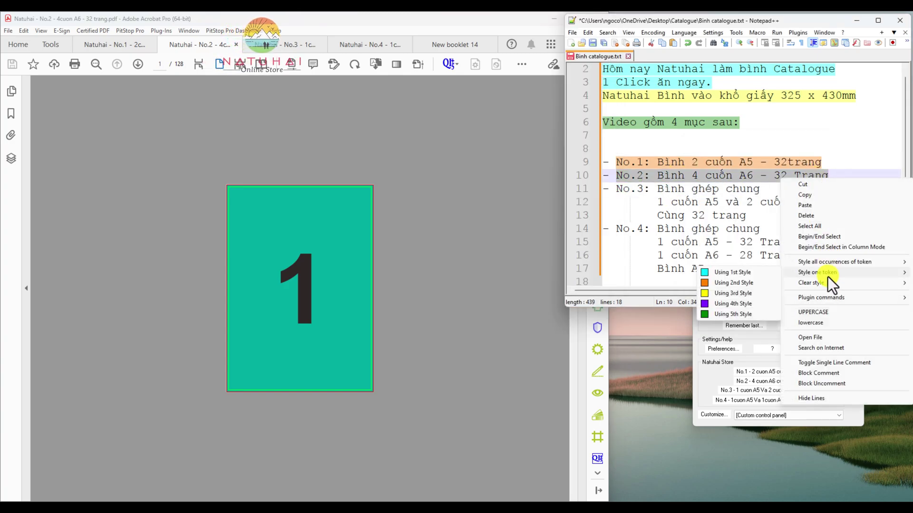
click(721, 312)
click(760, 175)
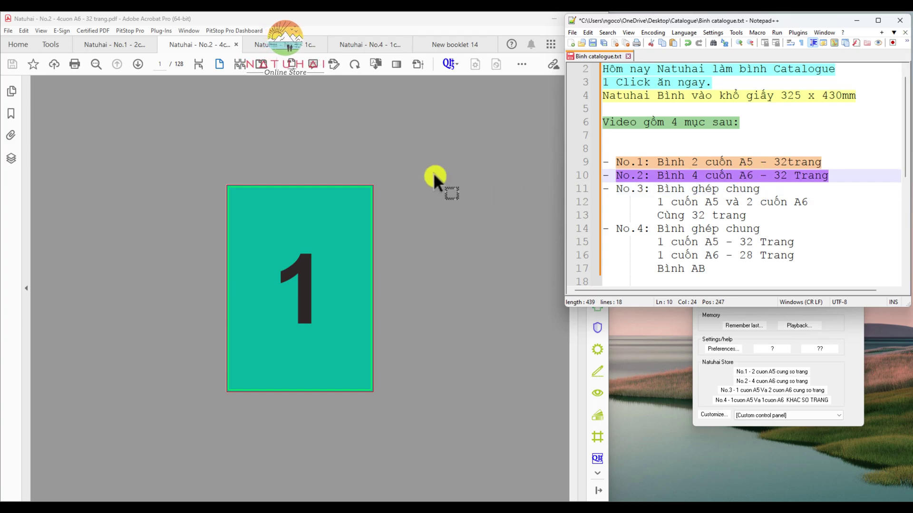
- Show the page thumbnails of the No.2 PDF and examine the page order of its four A6 books through the last page
click(434, 181)
click(11, 91)
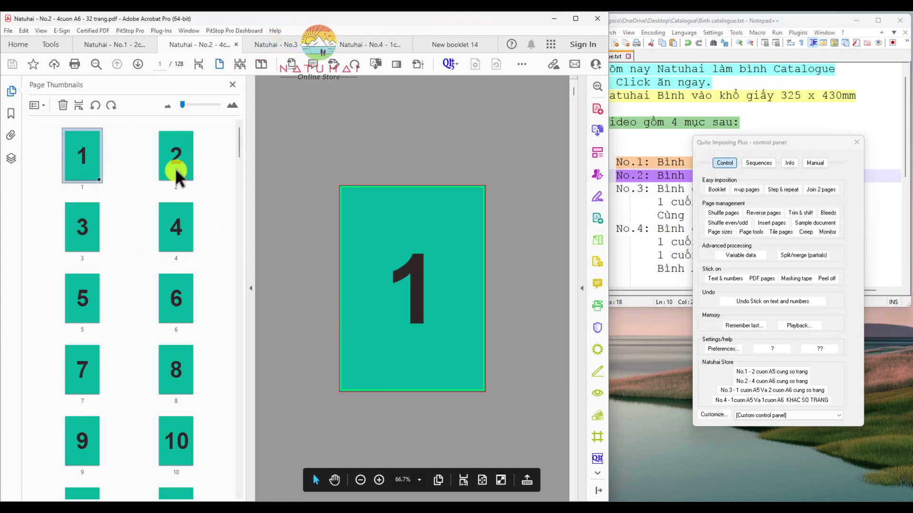
drag(238, 143, 244, 225)
drag(187, 170, 240, 483)
click(211, 285)
click(192, 322)
click(162, 470)
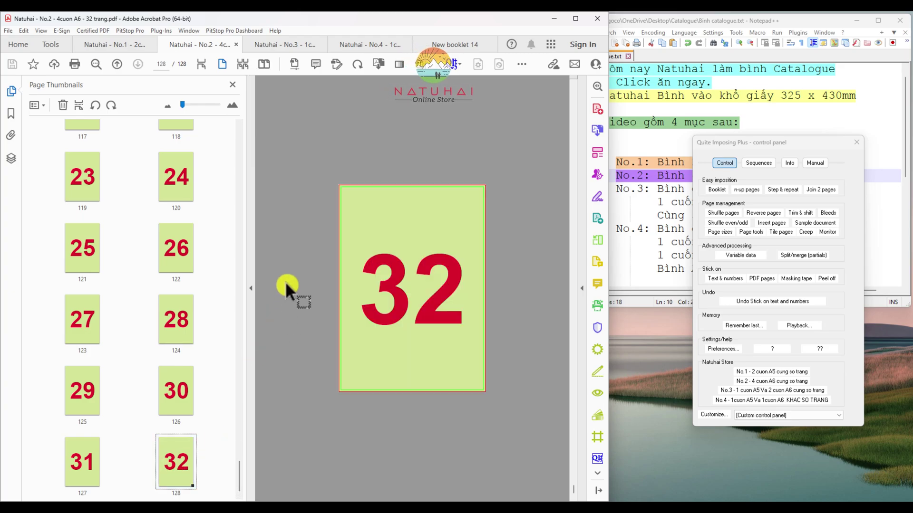
- Run the saved imposition "No.2 - 4 cuon A6 cung so trang" and review all resulting sheets in two-page view
click(755, 383)
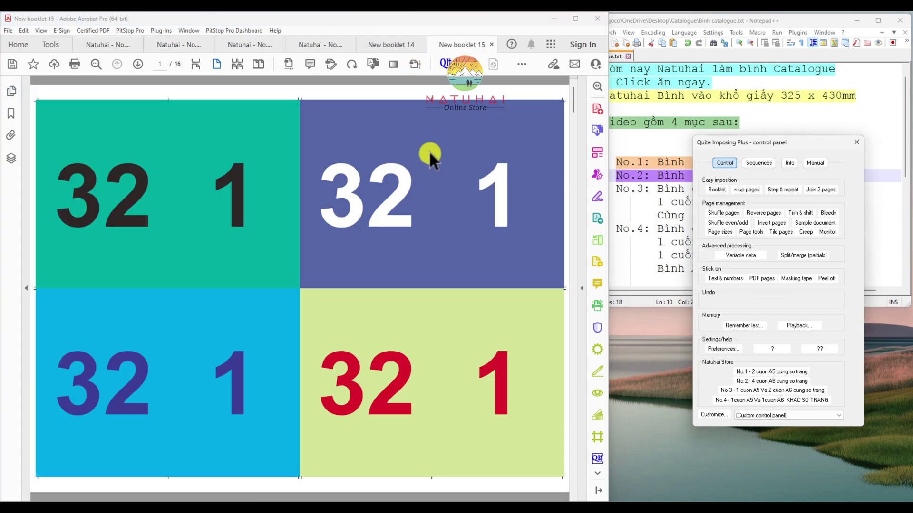
click(258, 64)
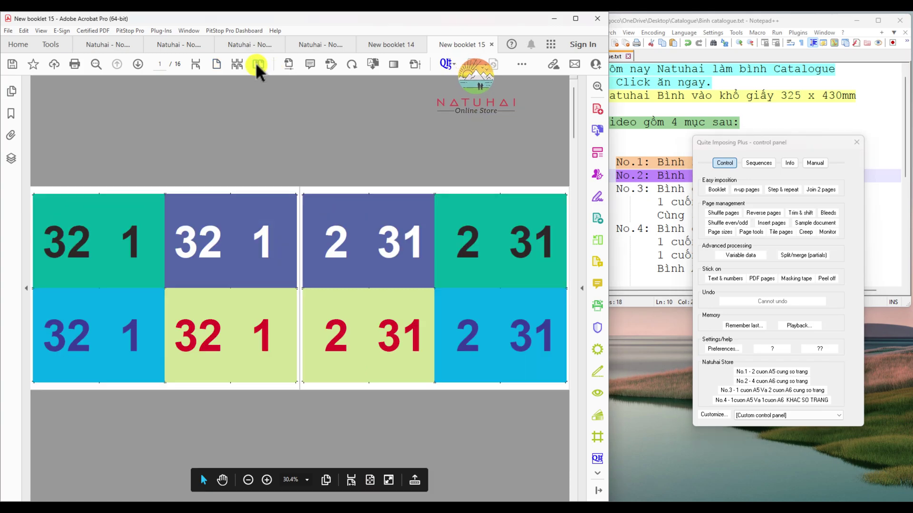
scroll(293, 226, down, 3)
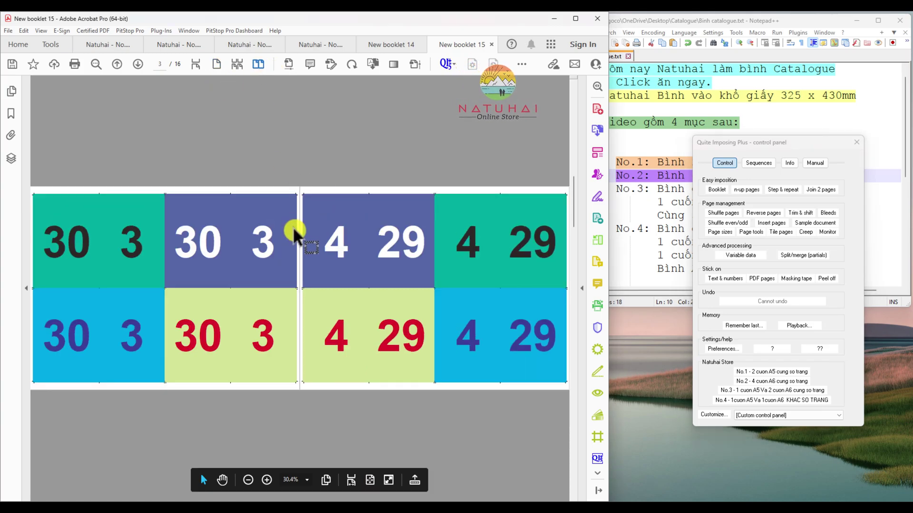
scroll(293, 226, down, 2)
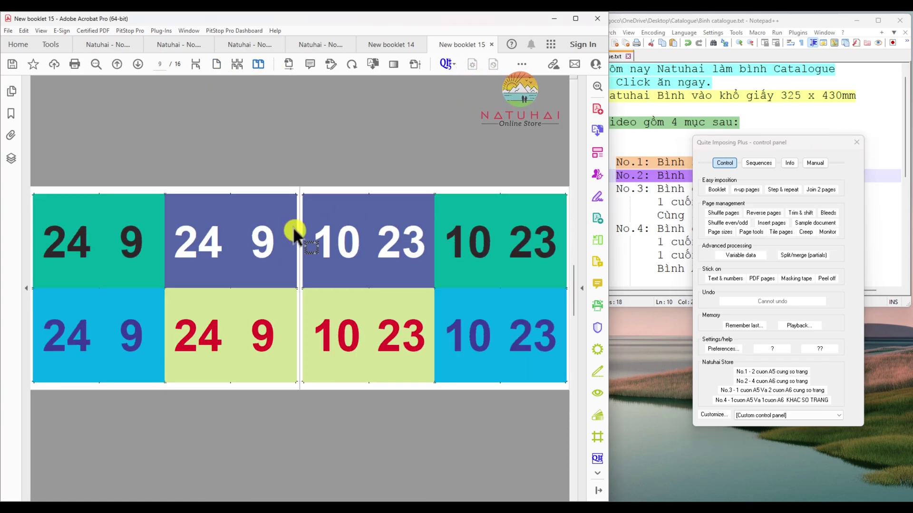
scroll(295, 230, down, 2)
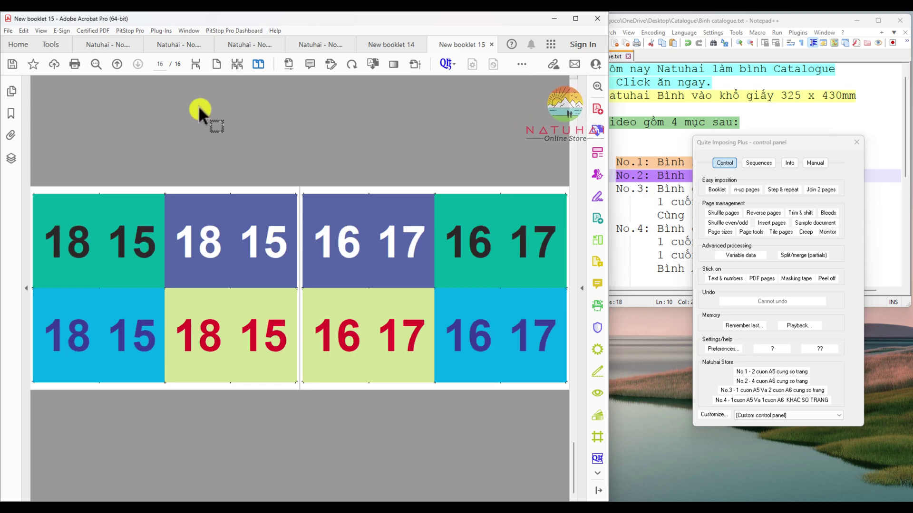
- Close both newly imposed booklets without saving and bring up the No.3 PDF
click(491, 44)
click(369, 279)
click(492, 45)
click(358, 278)
click(286, 43)
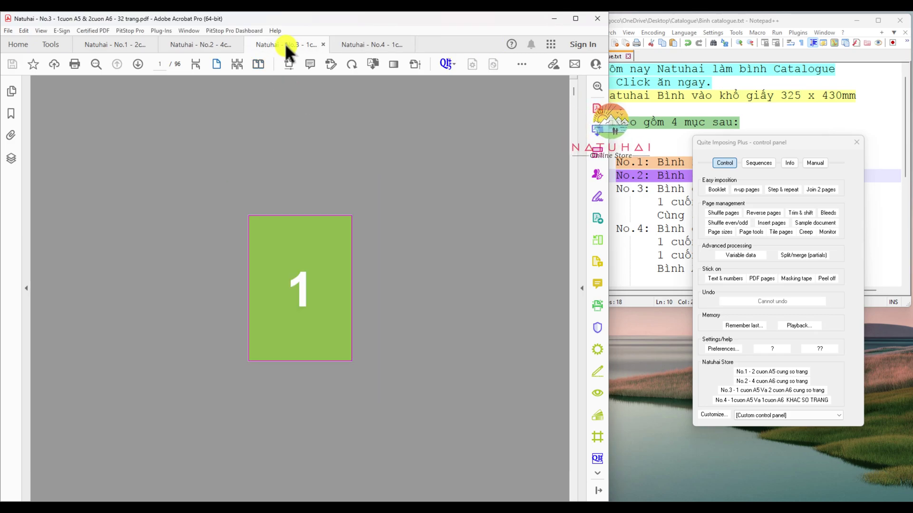
- Highlight the three-line No.3 entry in the notes, from "No.3: Bình ghép chung" to "Cùng 32 trang", with the yellow 3rd style
click(660, 191)
drag(617, 189, 794, 213)
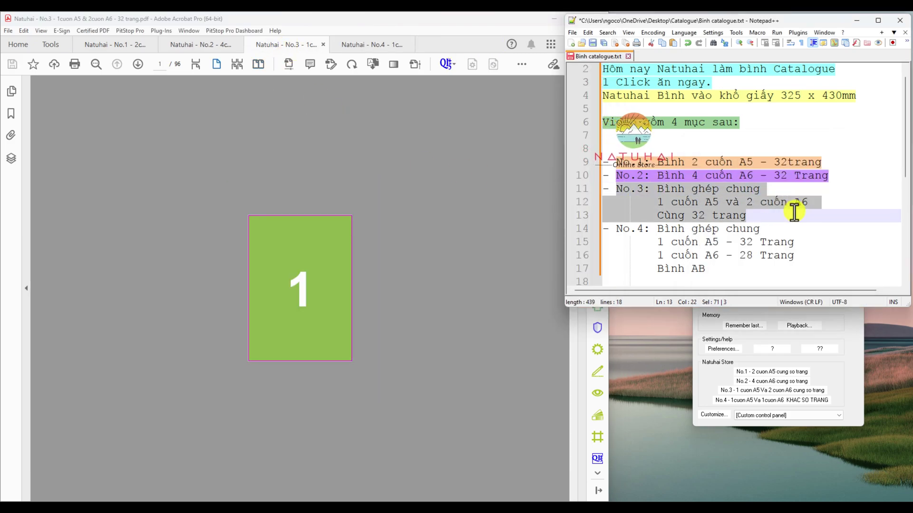
right_click(749, 205)
mouse_move(802, 299)
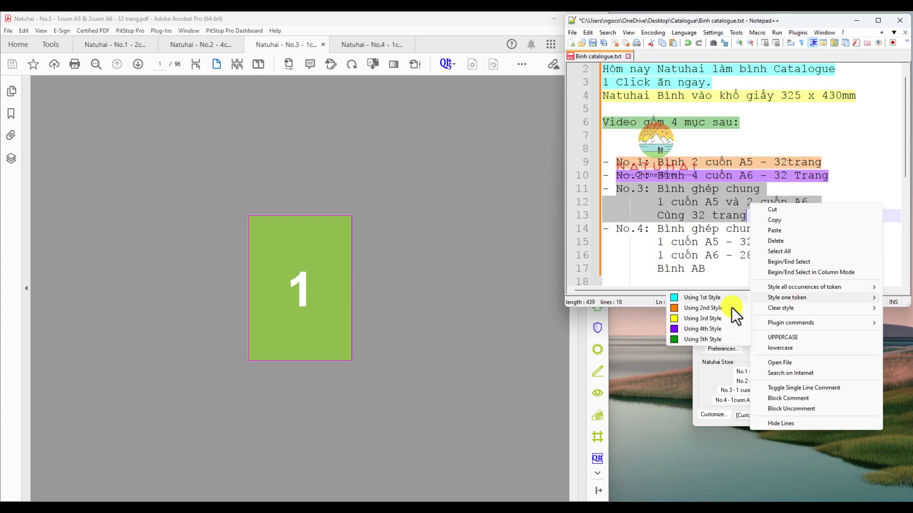
click(697, 318)
click(698, 202)
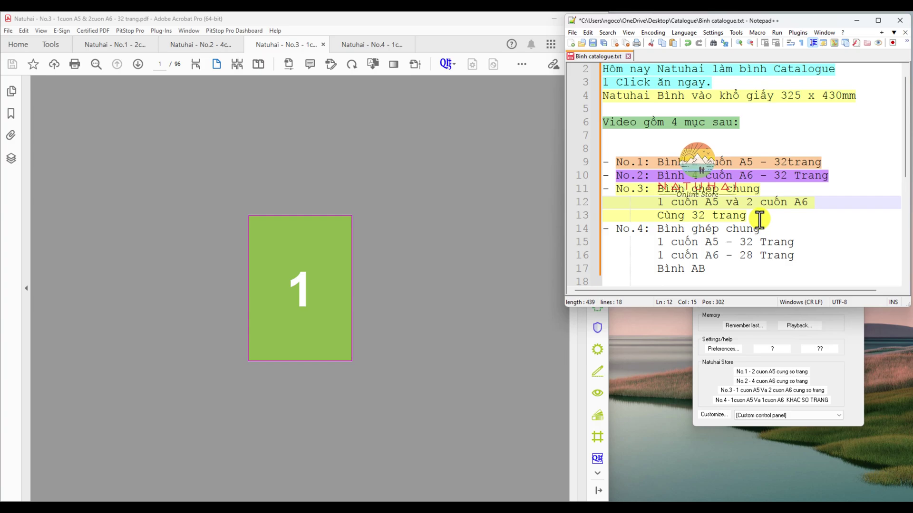
- Show the No.3 PDF's page thumbnails and examine where the A5 book ends and the first A6 book begins in continuous scrolling view
click(438, 204)
click(11, 90)
click(86, 159)
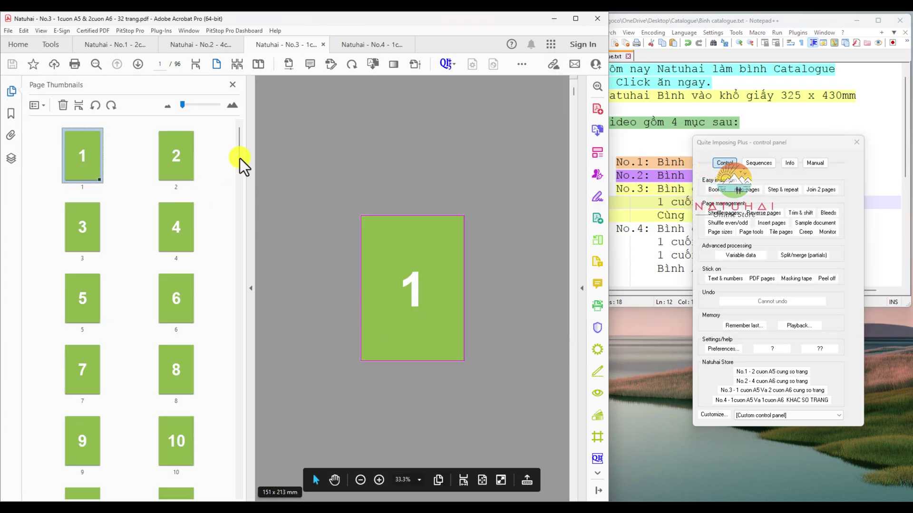
drag(239, 141, 232, 234)
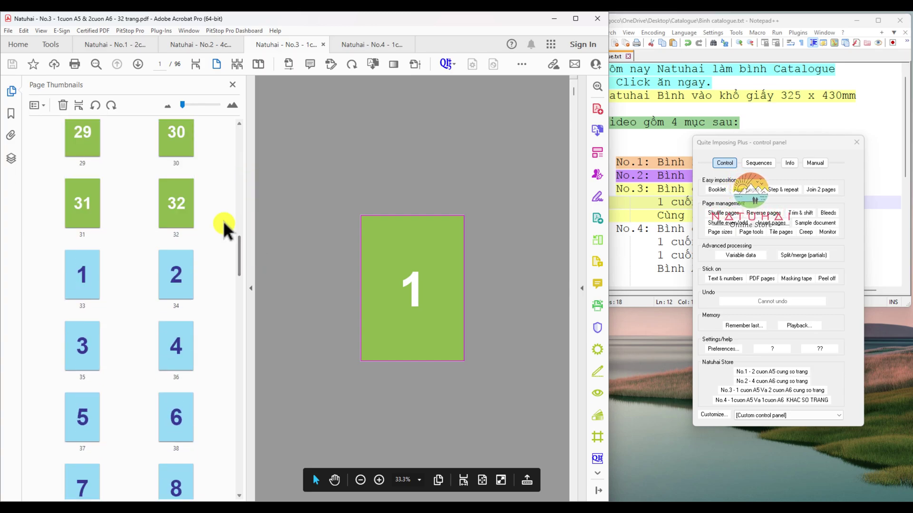
click(184, 209)
click(196, 64)
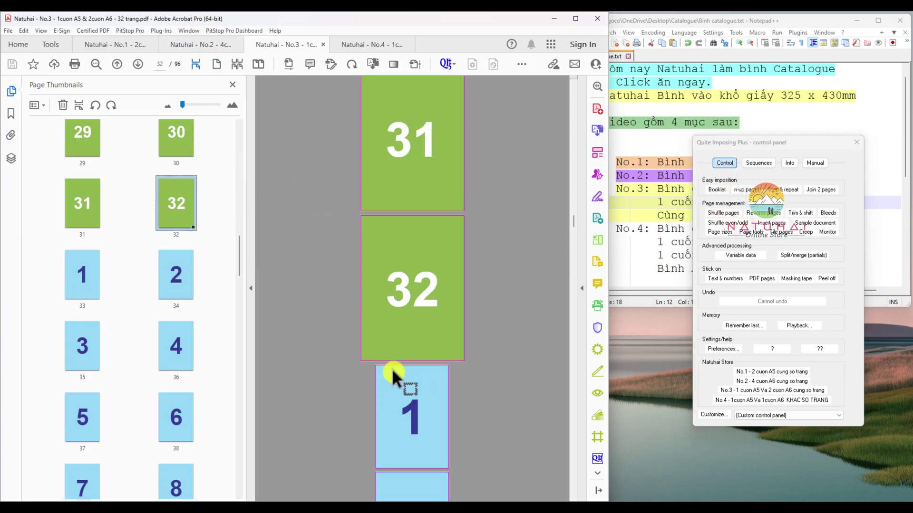
scroll(396, 375, down, 1)
click(89, 278)
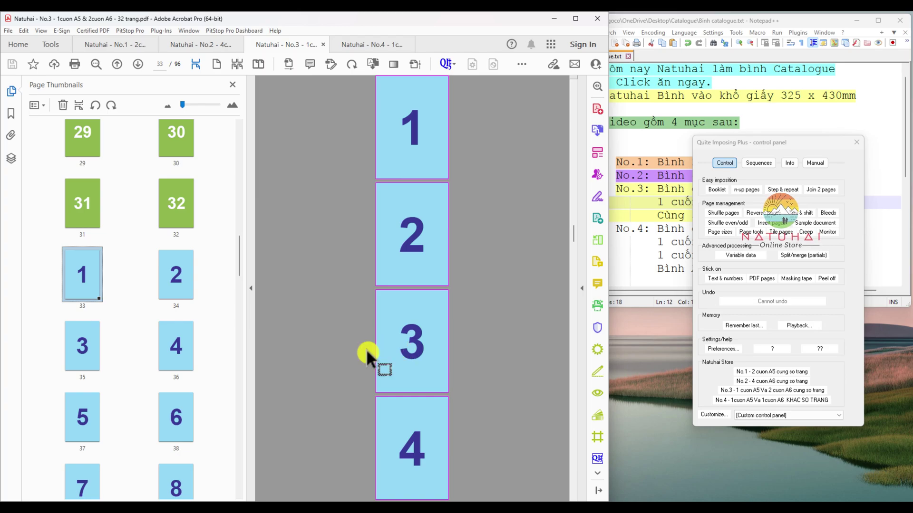
- Examine the second A6 book of the No.3 PDF from its first page through its last
drag(241, 252, 210, 480)
click(95, 373)
right_click(92, 374)
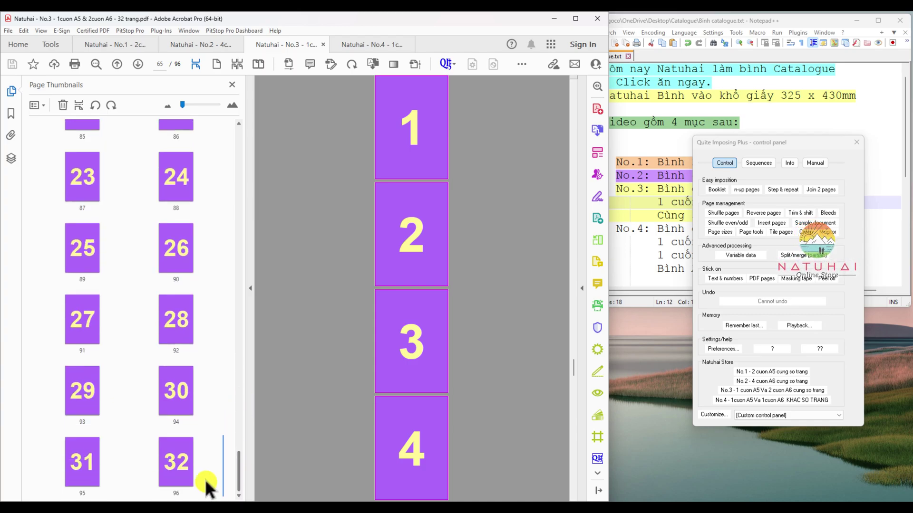
click(192, 476)
right_click(306, 257)
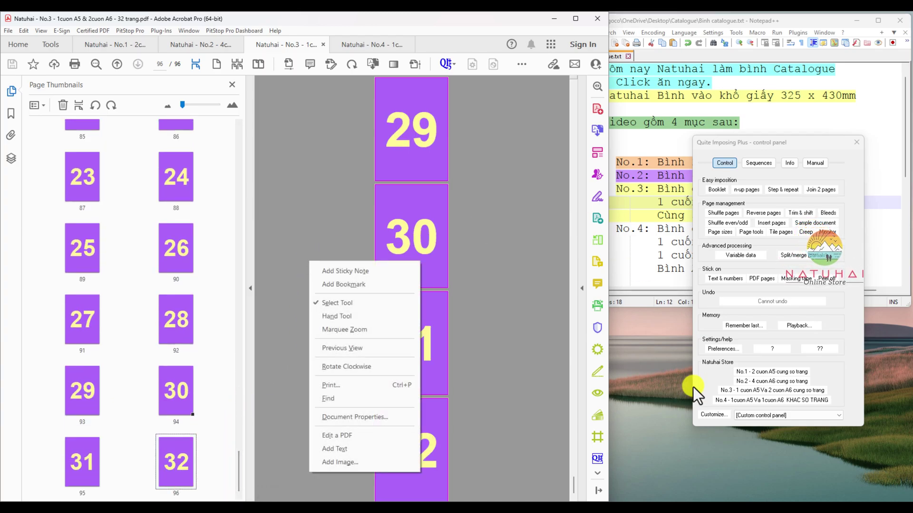
- Run the saved imposition "No.3 - 1 cuon A5 Va 2 cuon A6 cung so trang" and review all resulting sheets in two-page view
click(728, 389)
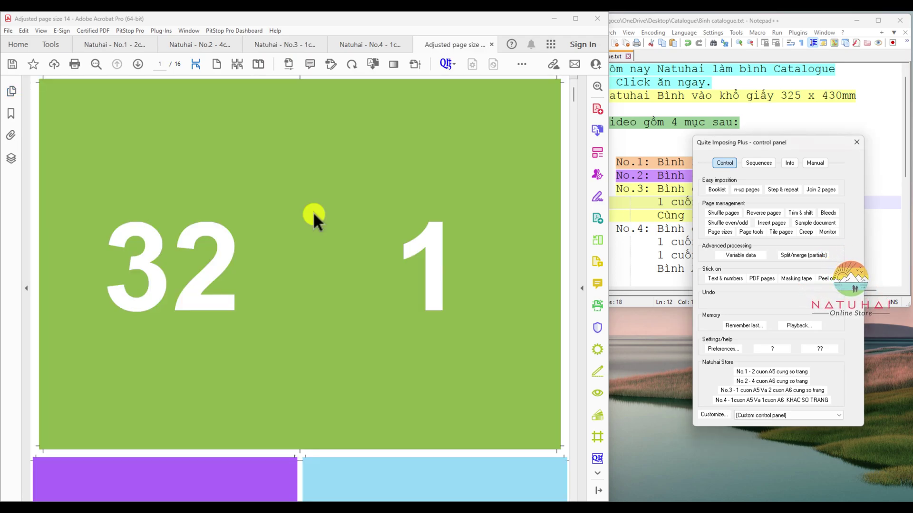
click(258, 62)
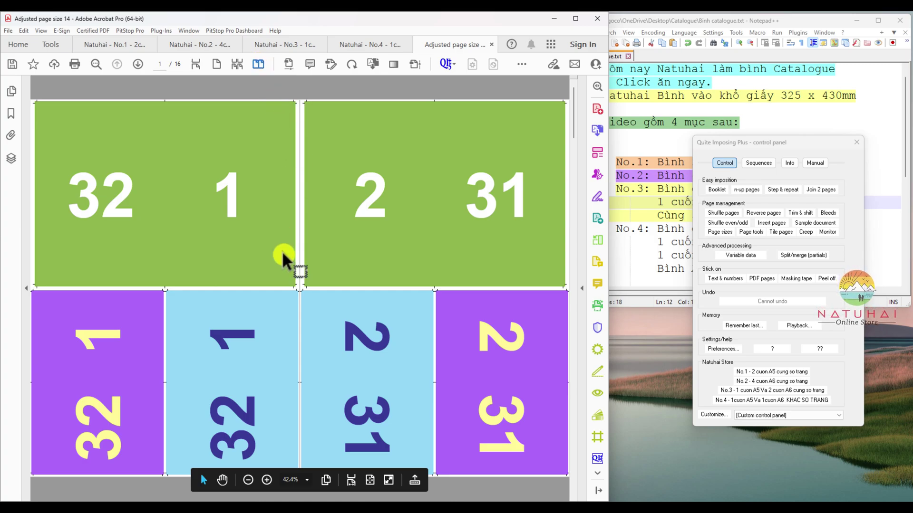
scroll(281, 277, down, 1)
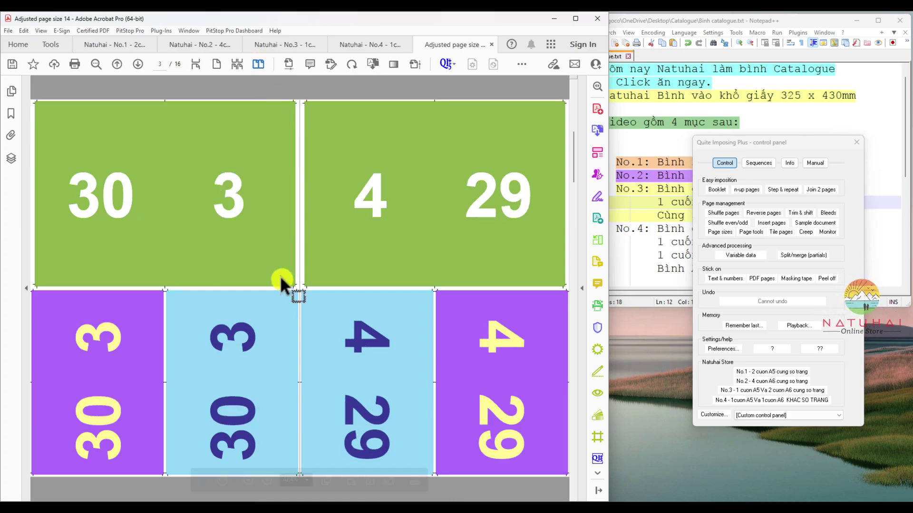
scroll(280, 276, down, 1)
scroll(280, 276, down, 1)
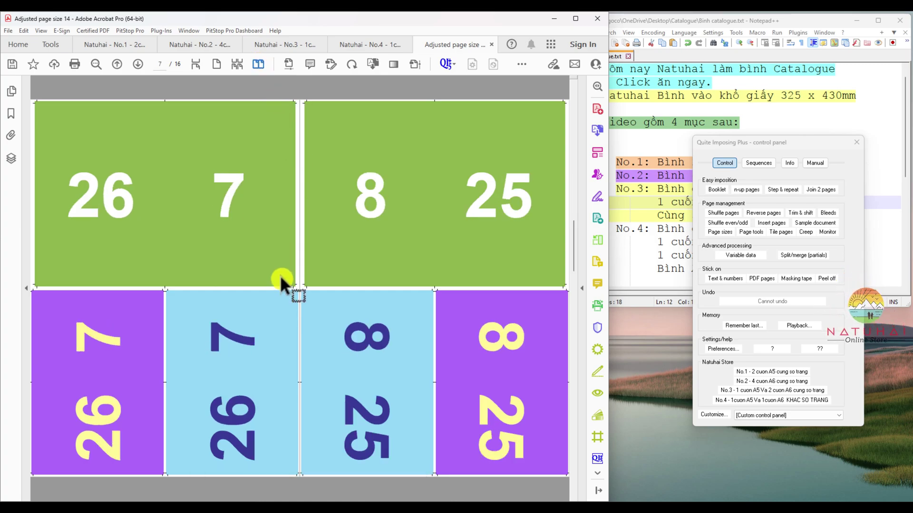
scroll(280, 275, down, 1)
scroll(280, 276, down, 1)
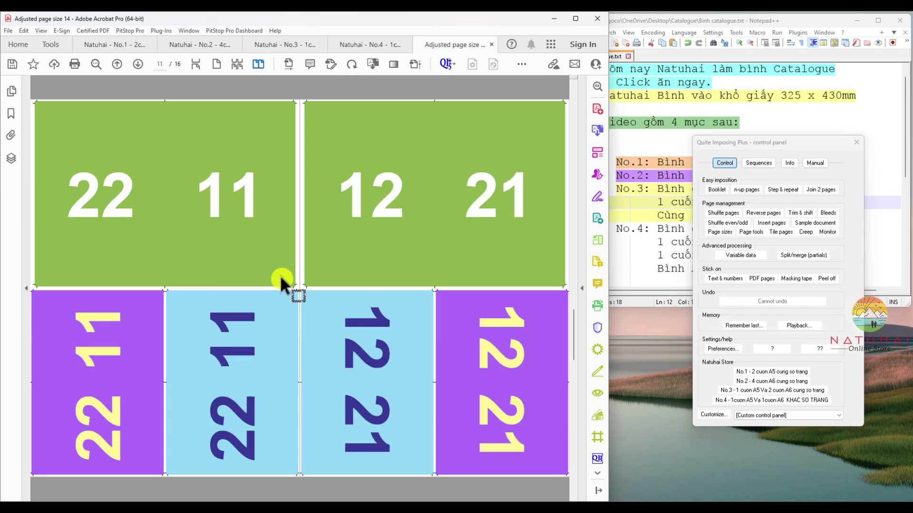
scroll(281, 275, down, 1)
scroll(281, 275, down, 1)
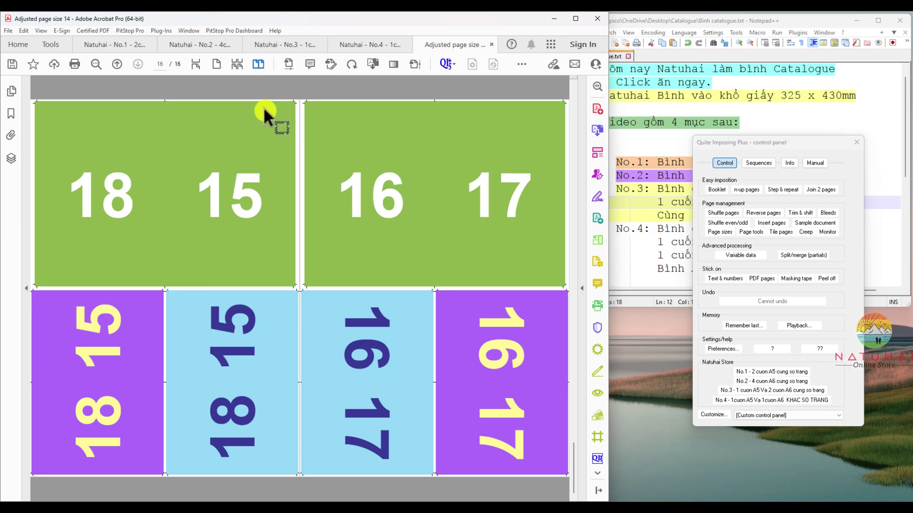
- Close the imposed No.3 result without saving and show the page thumbnails of the No.4 PDF
click(491, 44)
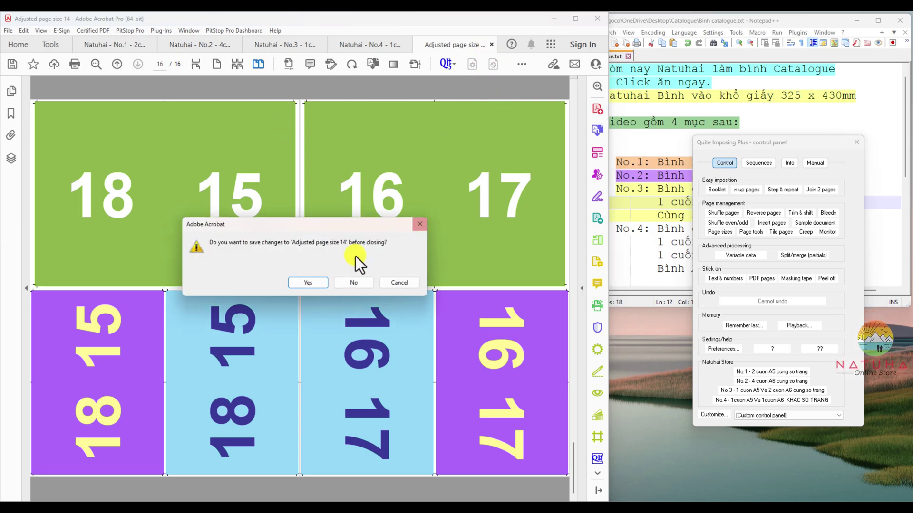
click(352, 281)
click(11, 91)
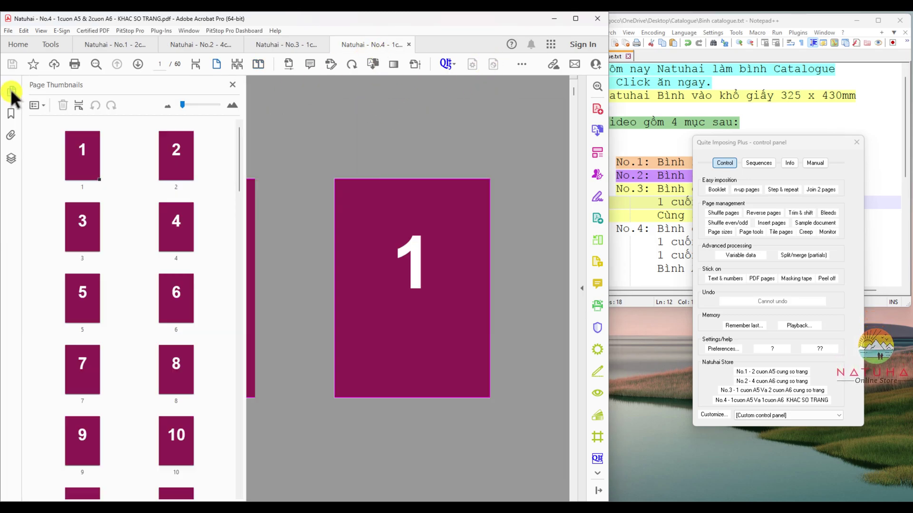
- Highlight the four-line No.4 entry in the notes, from "No.4: Bình ghép chung" to "Bình AB", with the cyan 1st style
click(664, 216)
drag(605, 229, 731, 266)
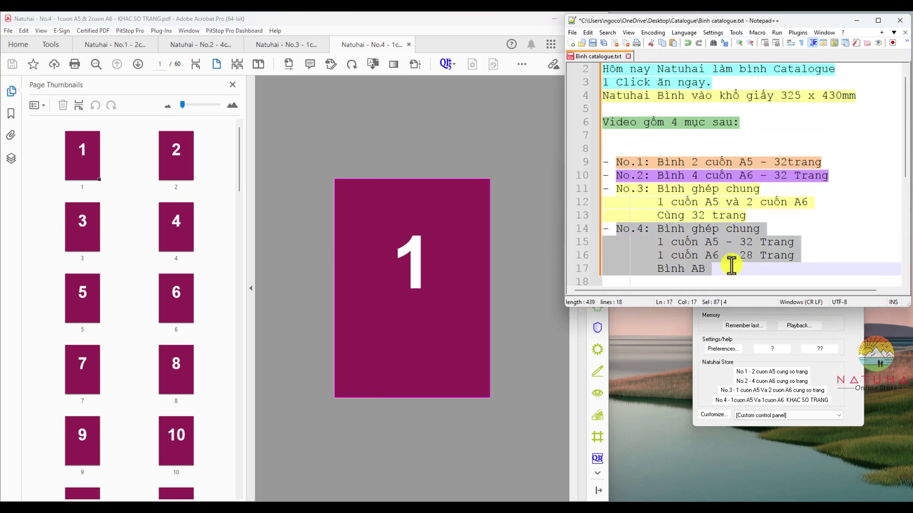
right_click(716, 239)
mouse_move(763, 332)
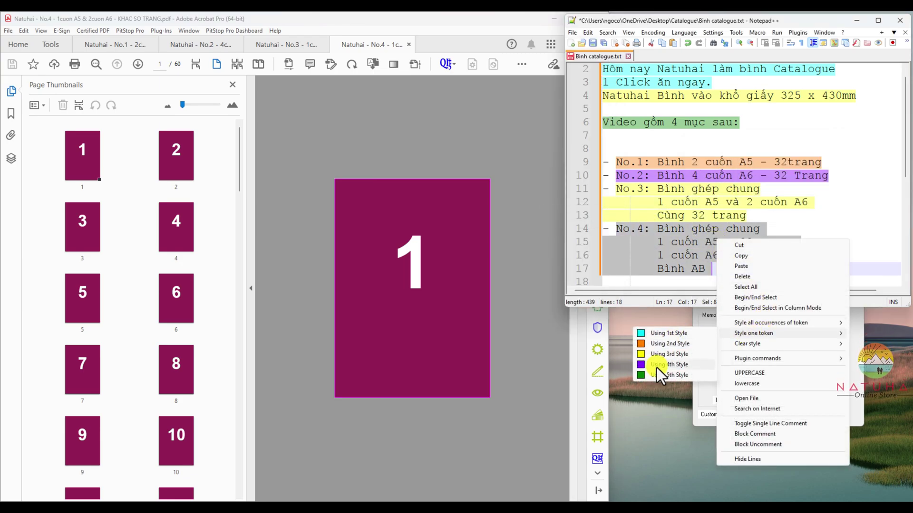
click(656, 334)
- Point out the No.4 job details in the notes by selecting its number, both books' page counts and "Bình AB"
drag(616, 229, 646, 228)
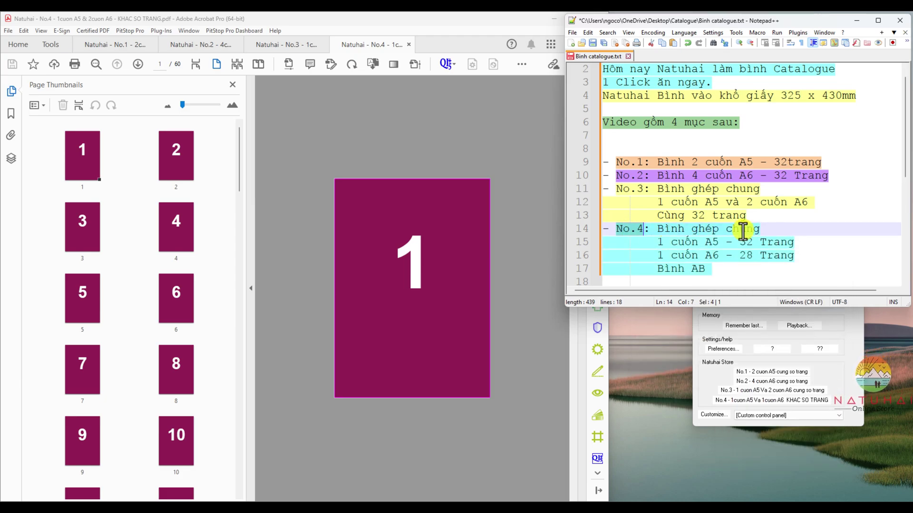
click(665, 242)
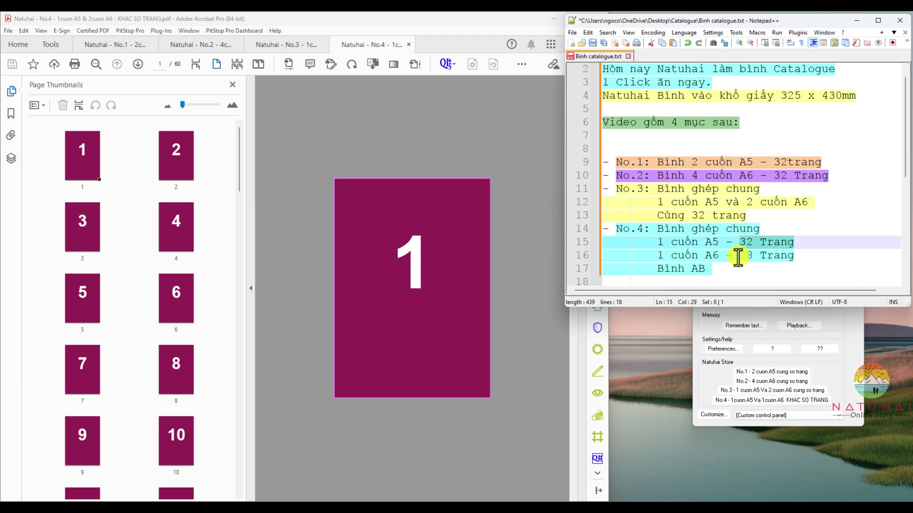
drag(744, 255, 805, 255)
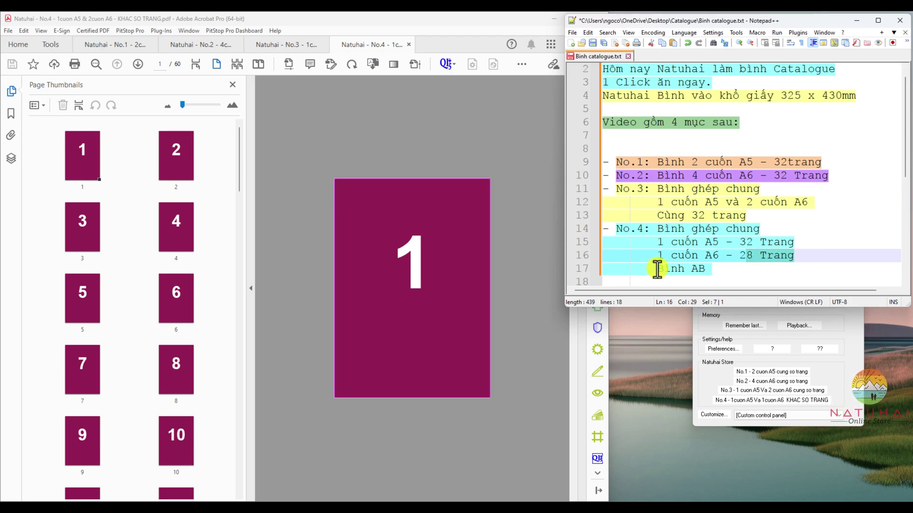
drag(660, 269, 729, 269)
- Examine the No.4 PDF's page sizes and the transition from the A5 book's page 32 to the A6 book's page 1 in continuous scrolling view
click(325, 146)
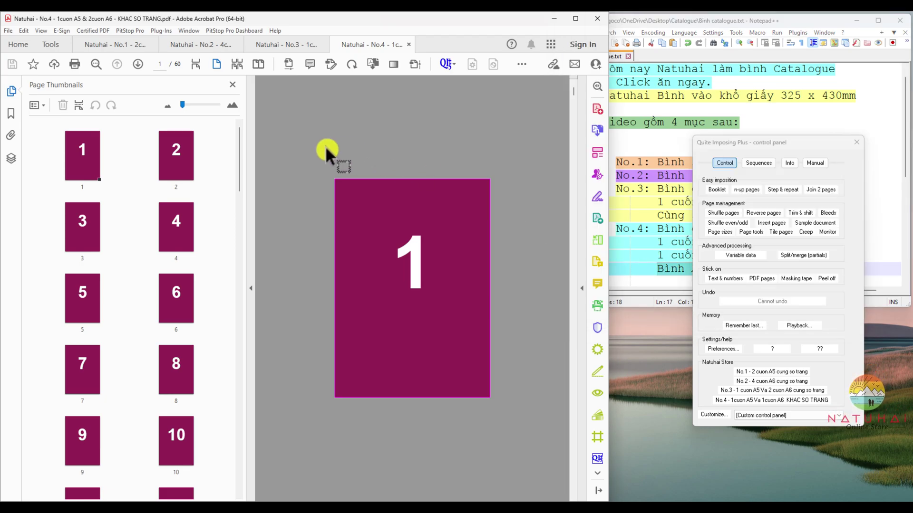
mouse_move(285, 454)
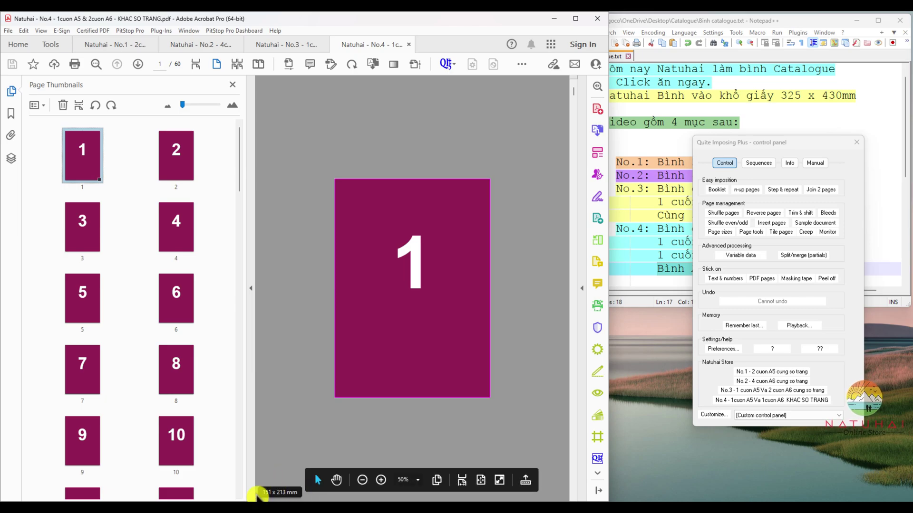
drag(241, 184, 172, 358)
click(172, 358)
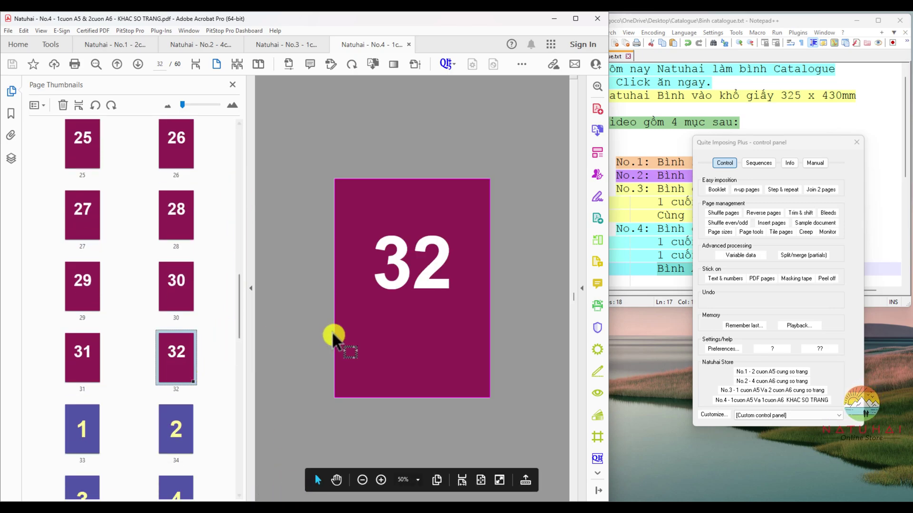
click(90, 429)
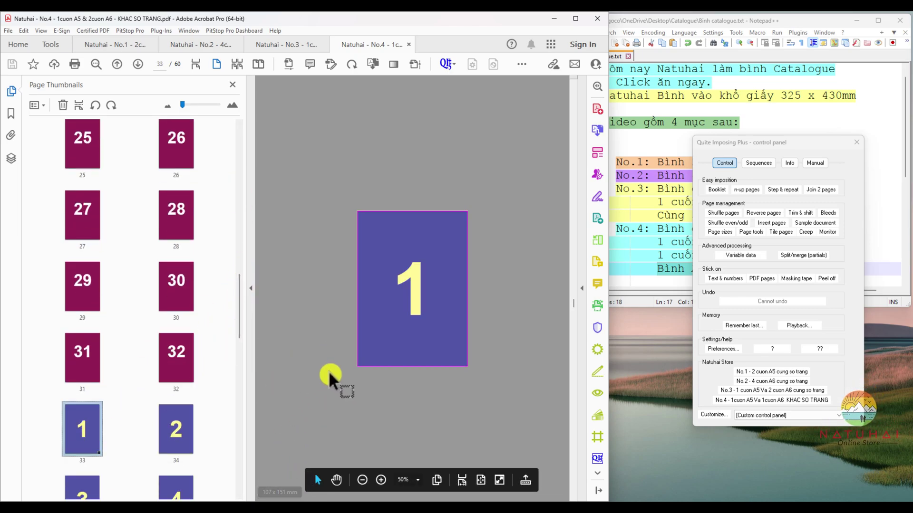
click(182, 374)
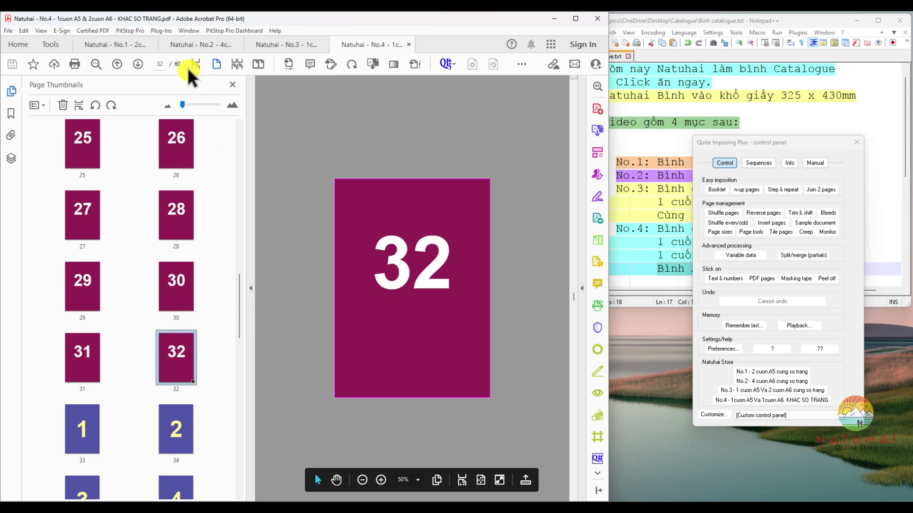
click(196, 63)
scroll(319, 367, down, 5)
scroll(387, 261, up, 3)
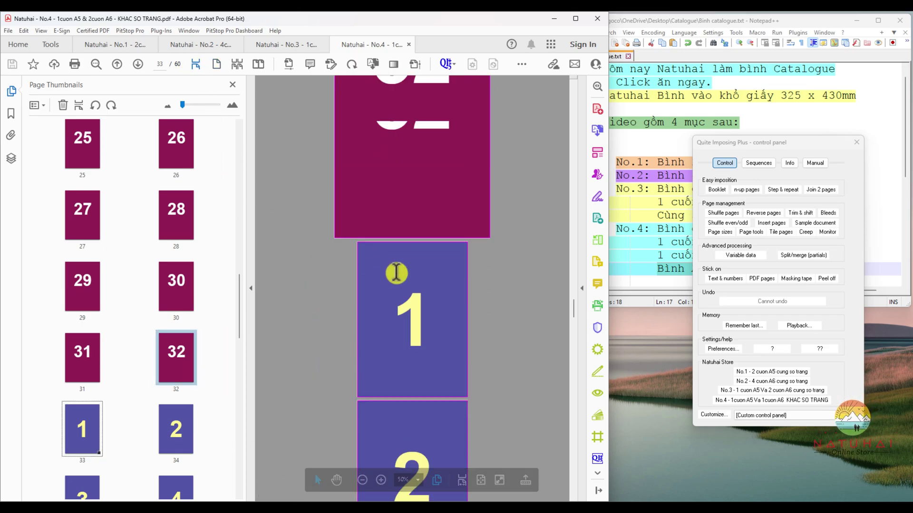
- Check the last page of the A6 book in the No.4 PDF and return to the document's first page
drag(241, 309, 249, 475)
click(183, 471)
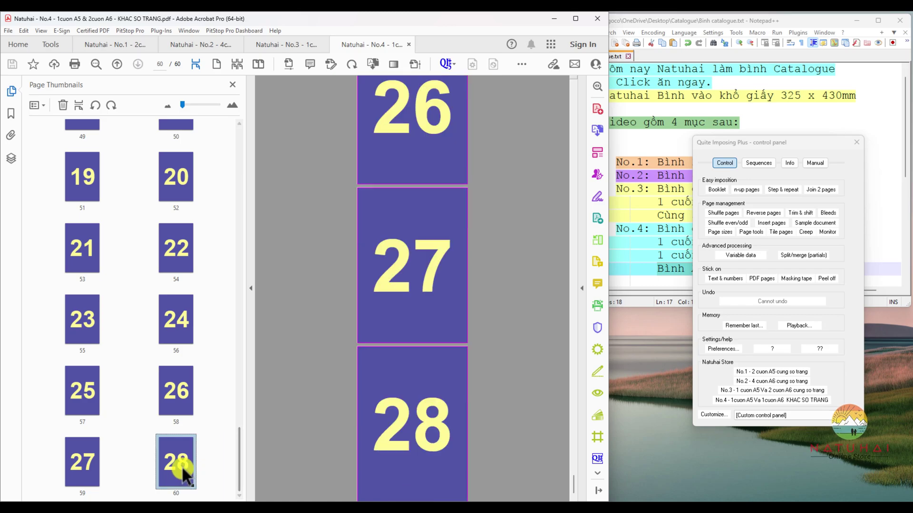
drag(240, 457, 239, 149)
click(70, 158)
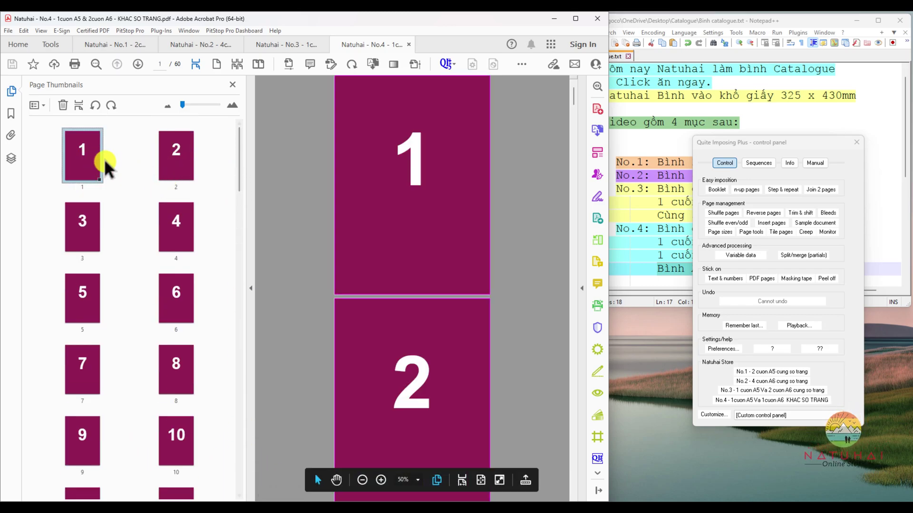
- Run the saved imposition "No.4 - 1cuon A5 Va 1cuon A6 KHAC SO TRANG" and review its sheets in single-page and two-page views
click(743, 401)
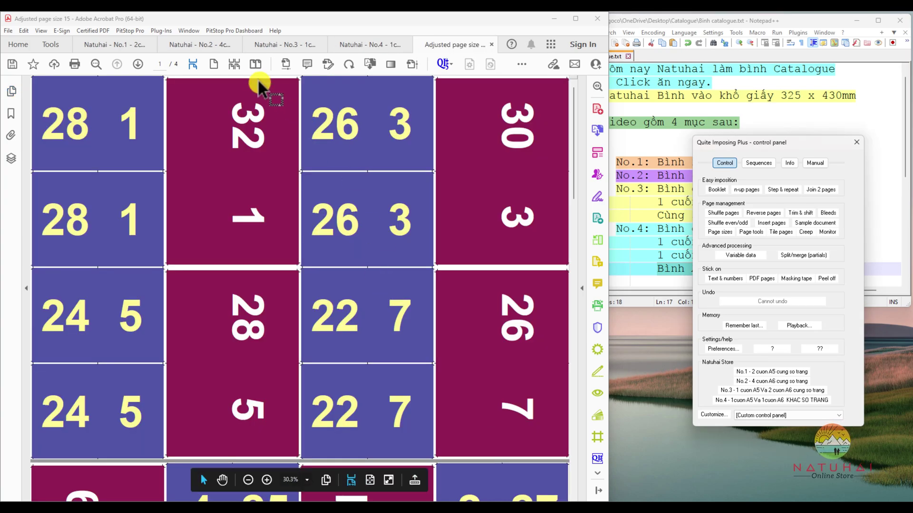
click(255, 64)
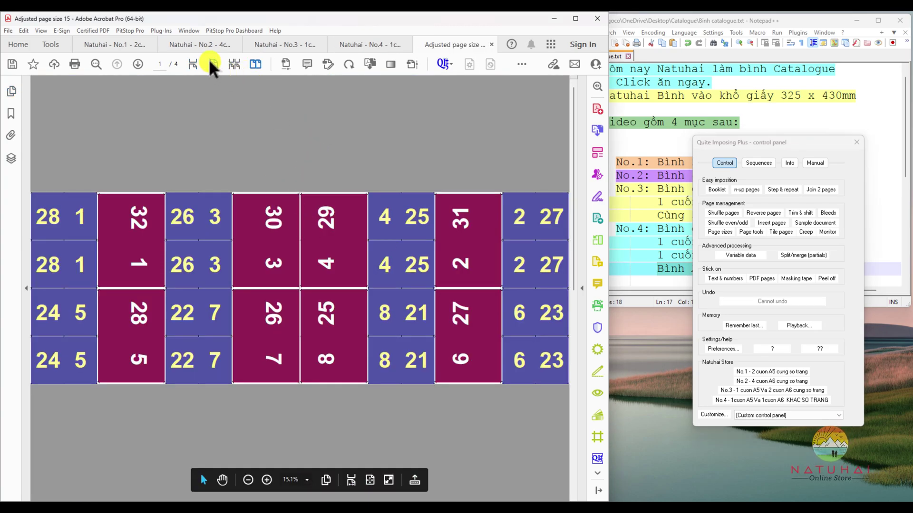
click(210, 62)
scroll(291, 187, down, 1)
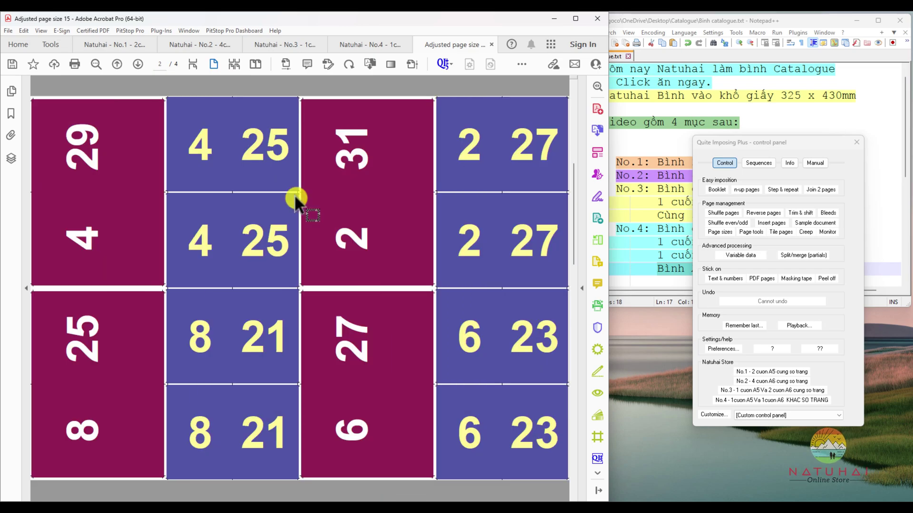
scroll(294, 197, up, 1)
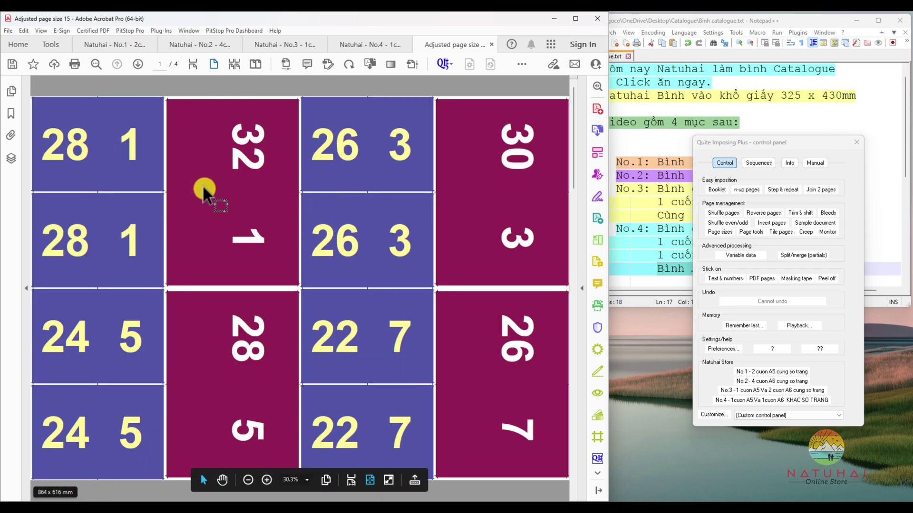
click(257, 64)
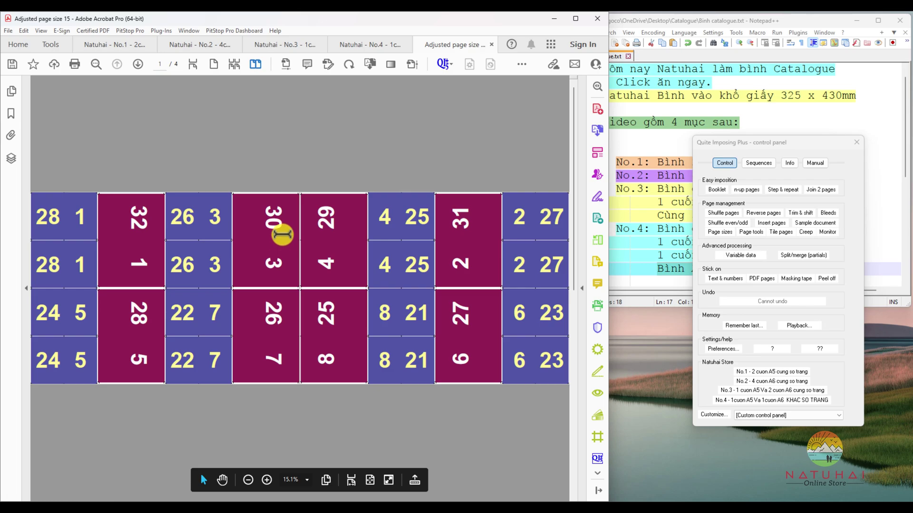
scroll(280, 232, down, 1)
scroll(279, 229, up, 1)
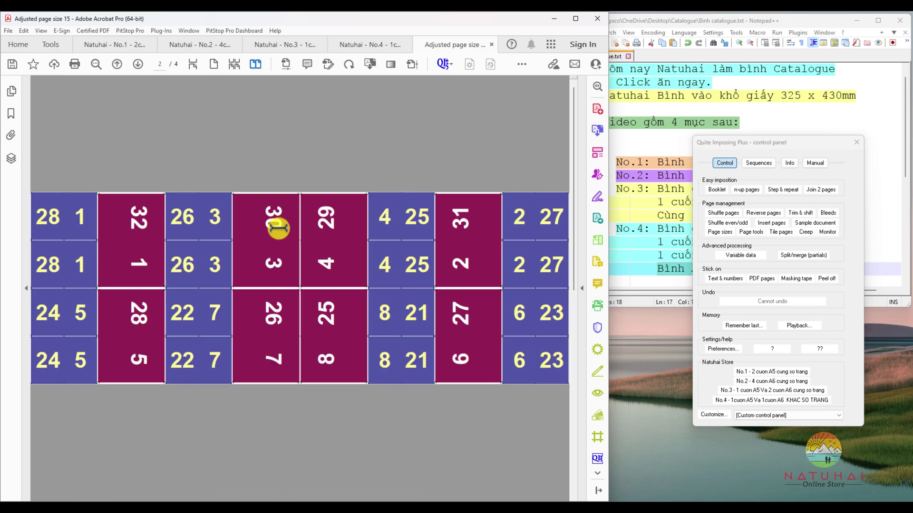